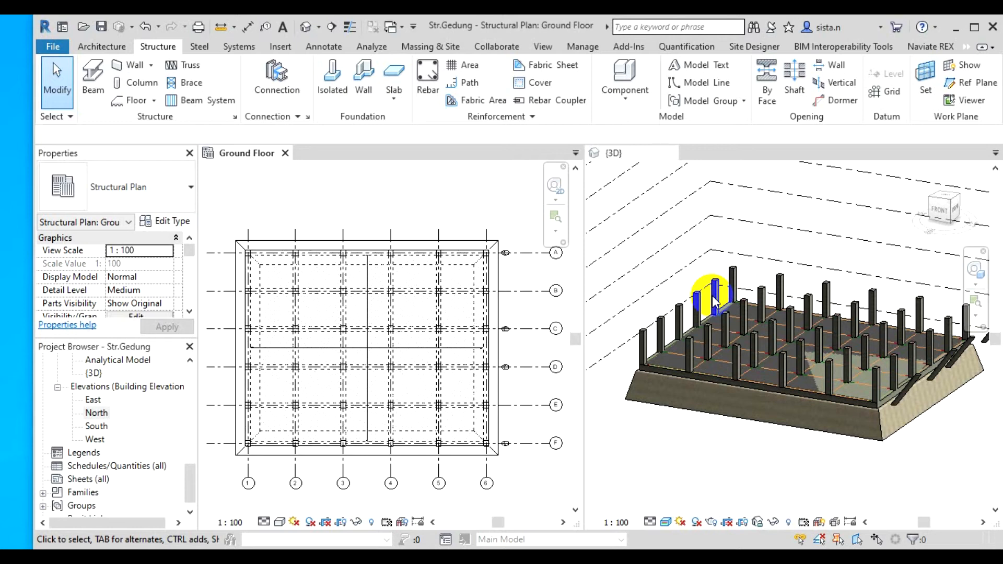
pyautogui.scroll(2, 320, 237)
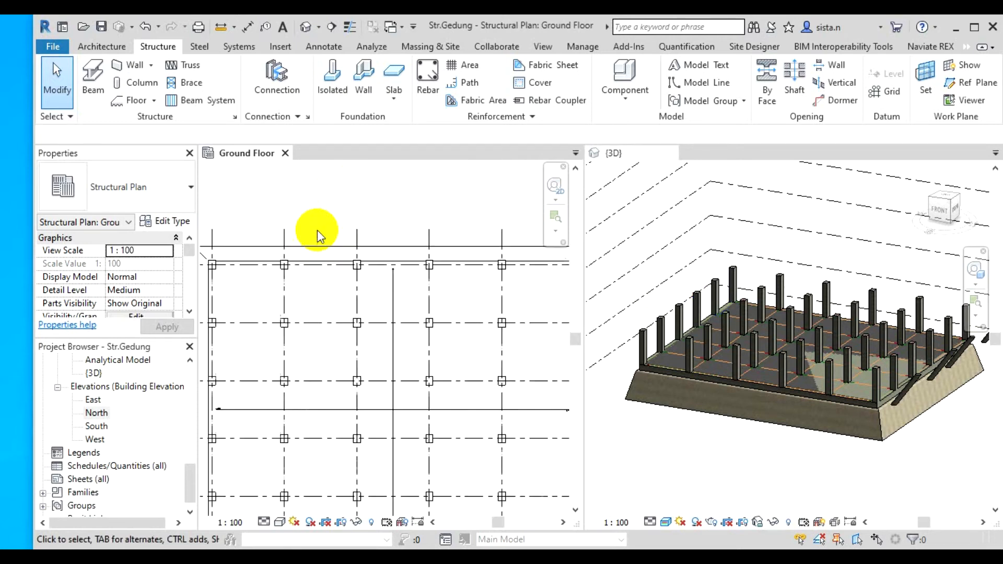
pyautogui.scroll(1, 261, 269)
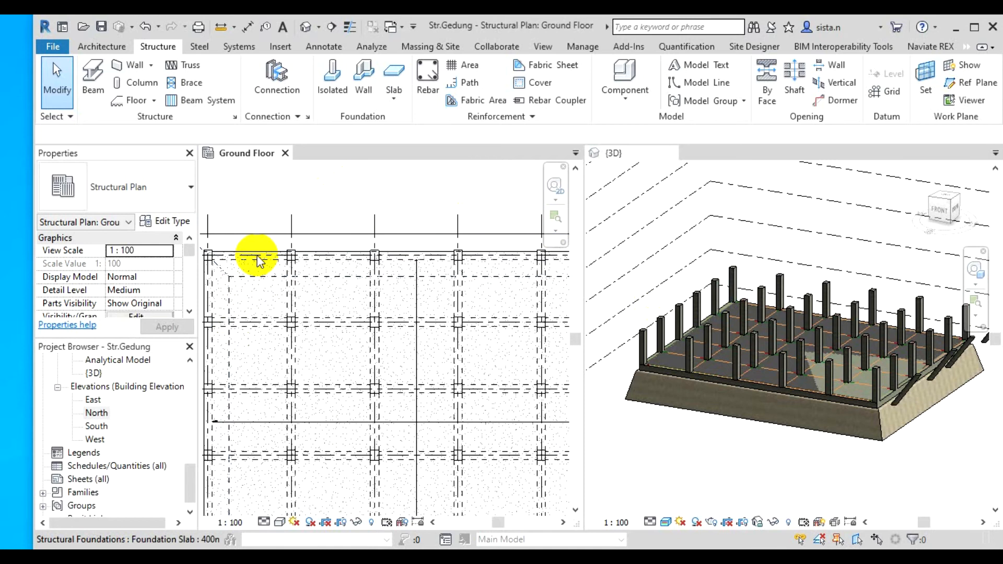
pyautogui.press('Tab')
pyautogui.press('Tab')
pyautogui.press('Tab')
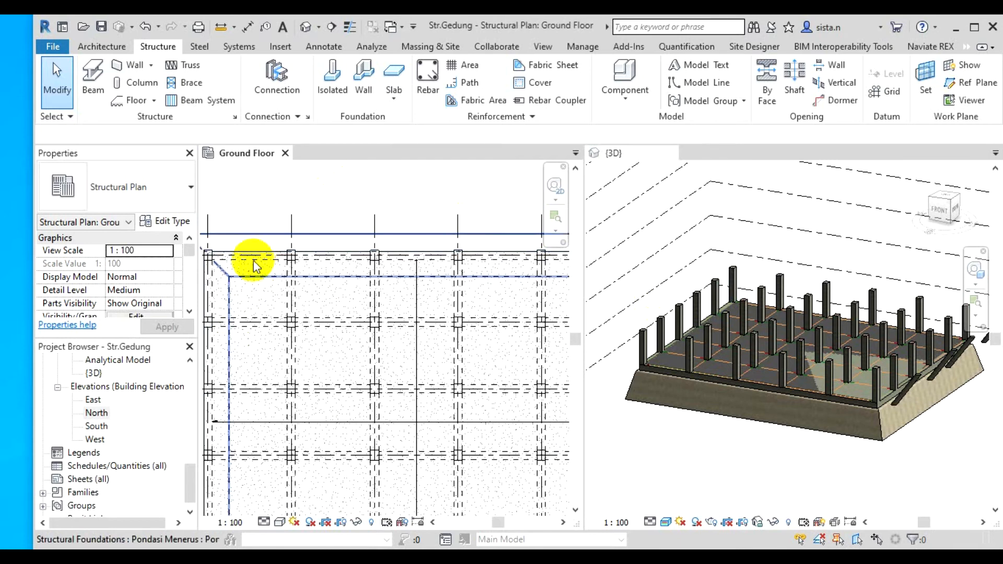
pyautogui.click(257, 262)
pyautogui.click(266, 211)
pyautogui.scroll(-5, 266, 211)
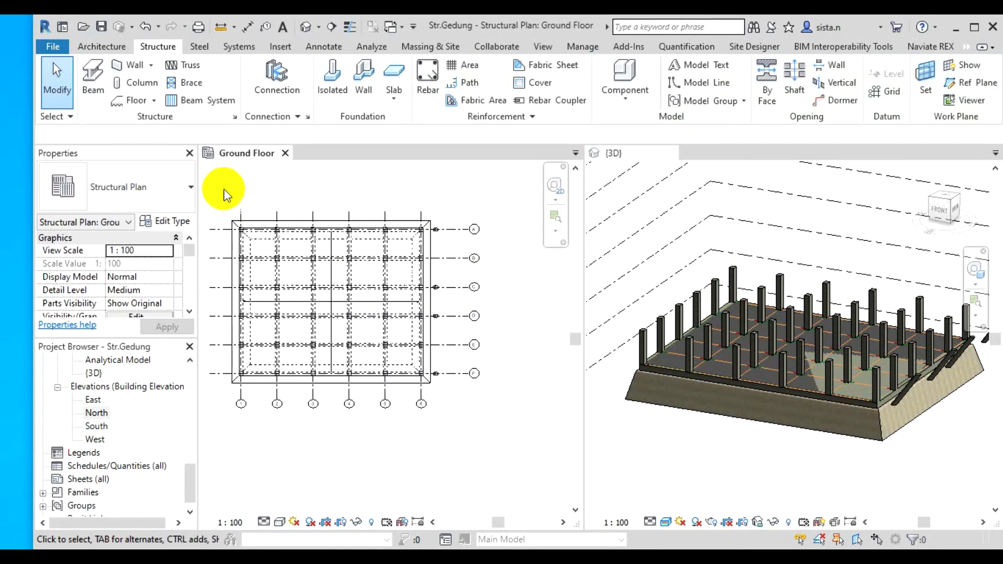
pyautogui.moveTo(219, 193); pyautogui.dragTo(472, 397)
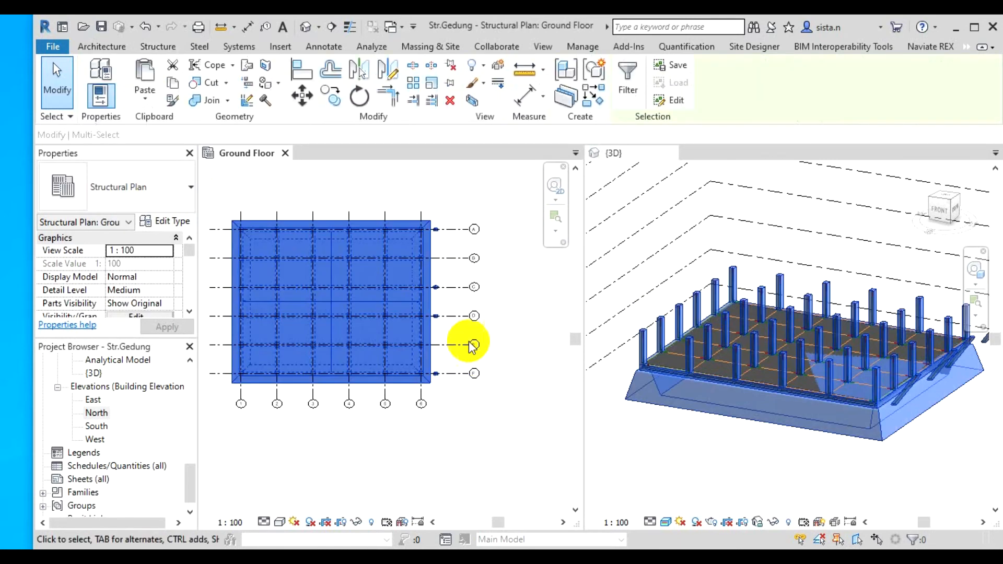
pyautogui.click(628, 81)
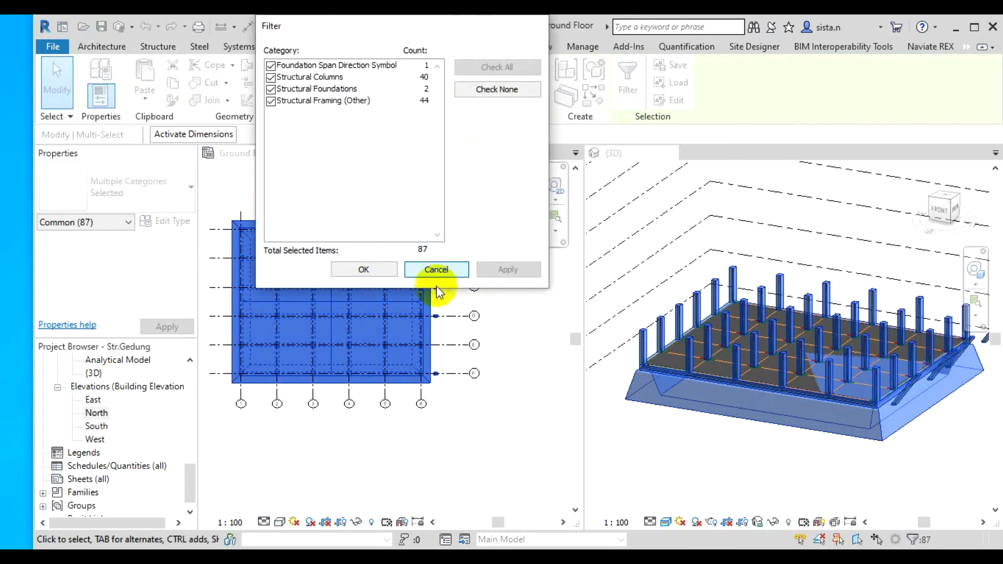
pyautogui.click(436, 269)
pyautogui.press('Escape')
pyautogui.moveTo(326, 189); pyautogui.dragTo(397, 204, button='middle')
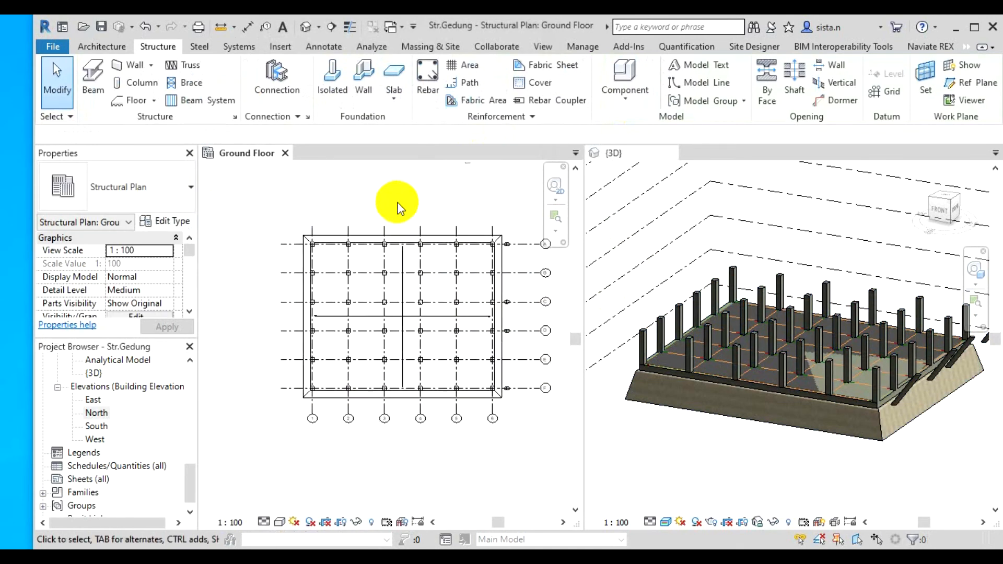
pyautogui.scroll(2, 397, 204)
pyautogui.moveTo(321, 190); pyautogui.dragTo(284, 179, button='middle')
pyautogui.scroll(-1, 298, 186)
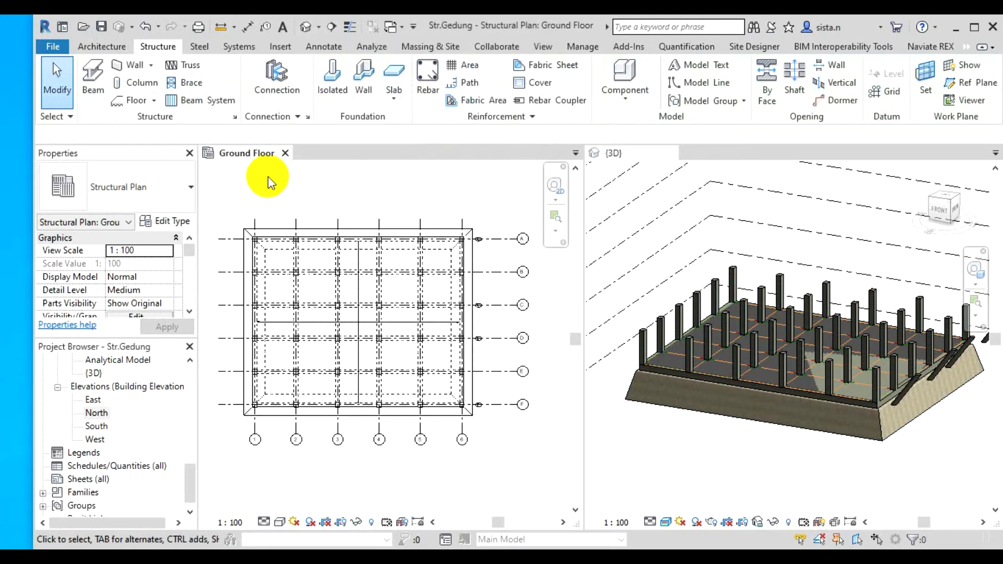
pyautogui.middleClick(280, 186)
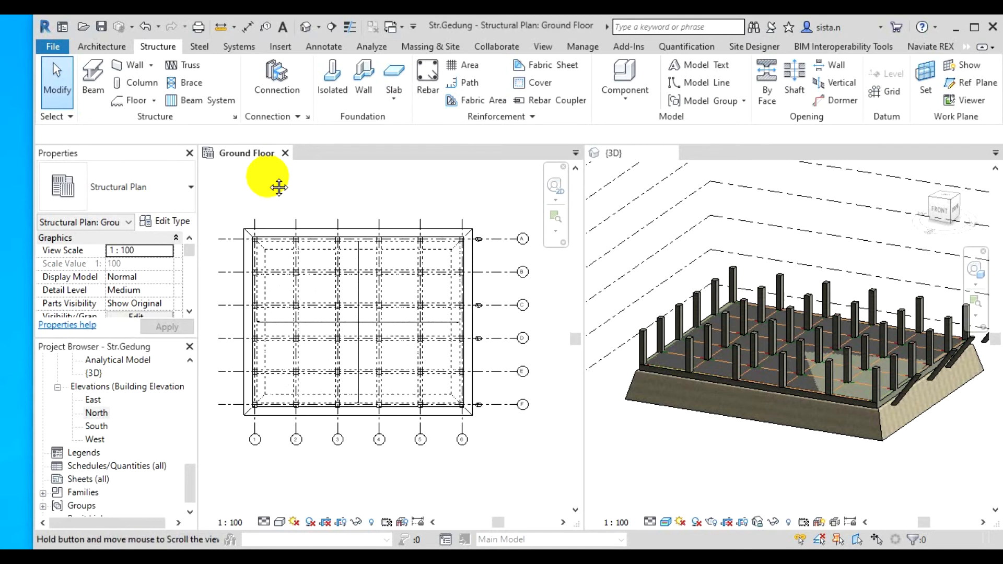
pyautogui.scroll(1, 251, 182)
pyautogui.scroll(-1, 251, 181)
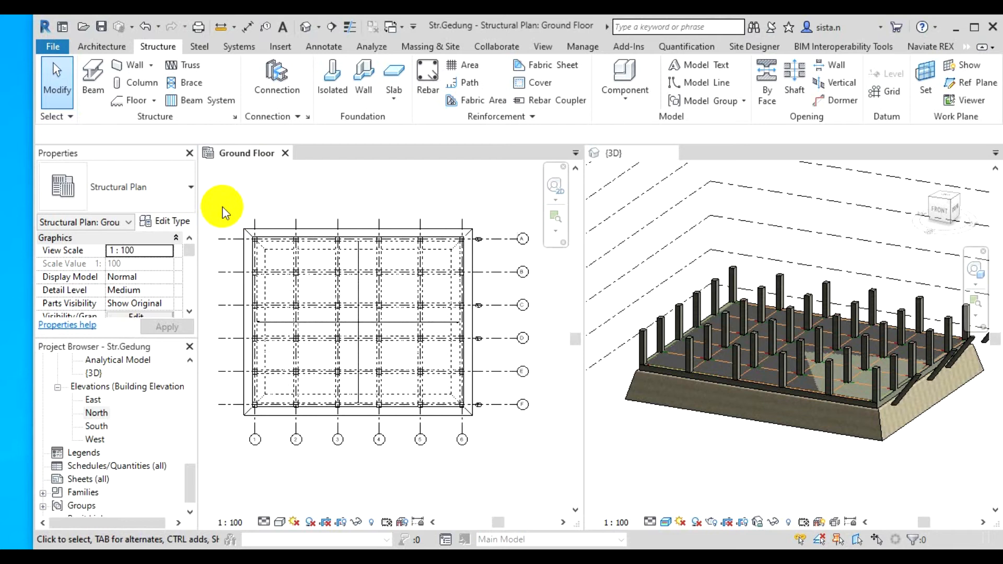
pyautogui.click(266, 274)
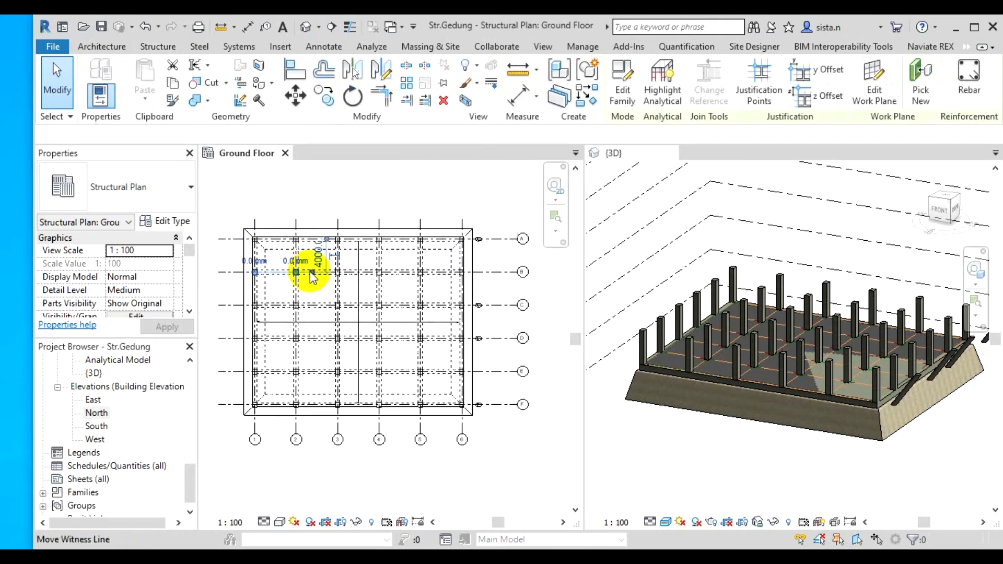
pyautogui.keyDown('ctrl'); pyautogui.click(360, 272); pyautogui.keyUp('ctrl')
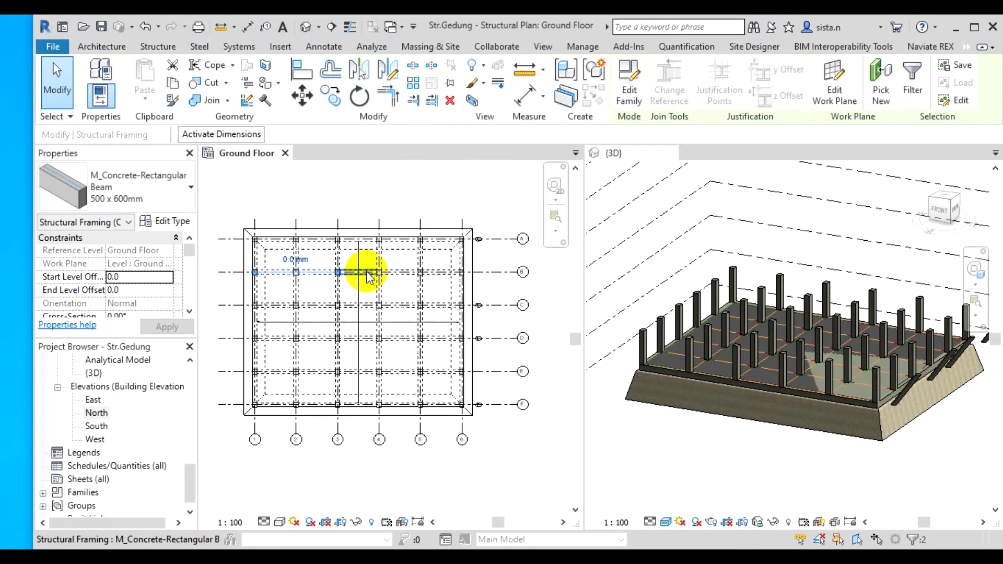
pyautogui.keyDown('ctrl'); pyautogui.click(403, 269); pyautogui.keyUp('ctrl')
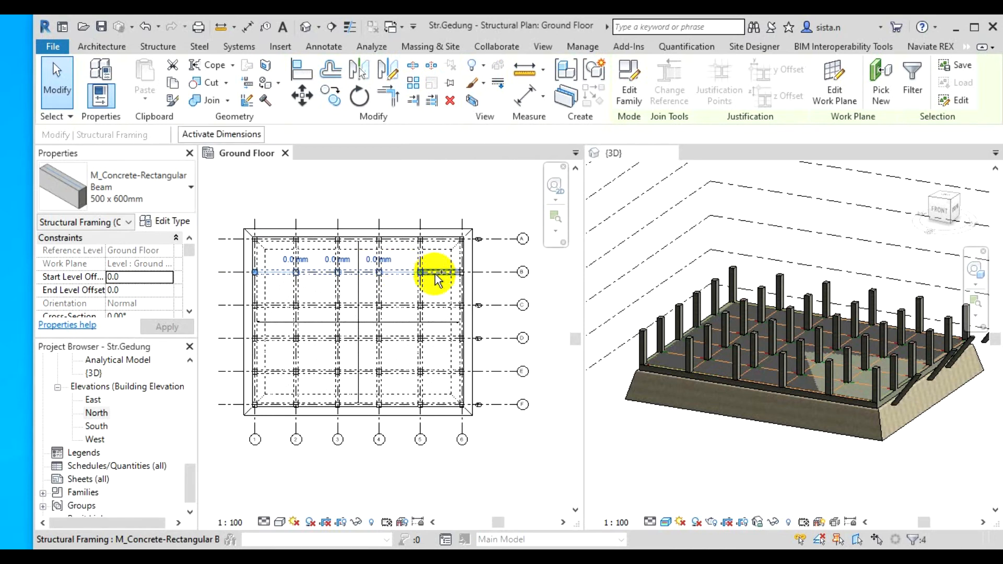
pyautogui.keyDown('ctrl'); pyautogui.click(437, 272); pyautogui.keyUp('ctrl')
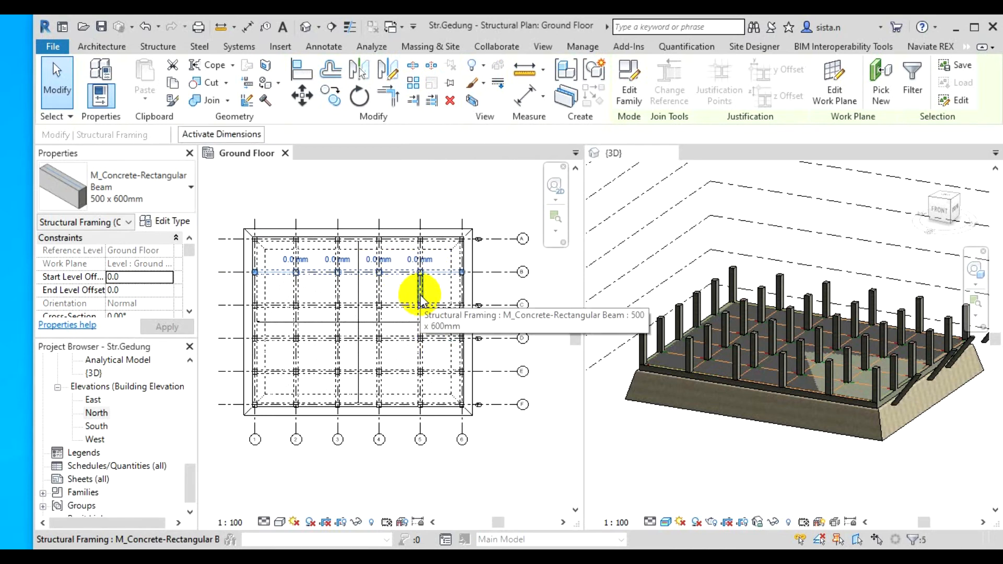
pyautogui.press('Escape')
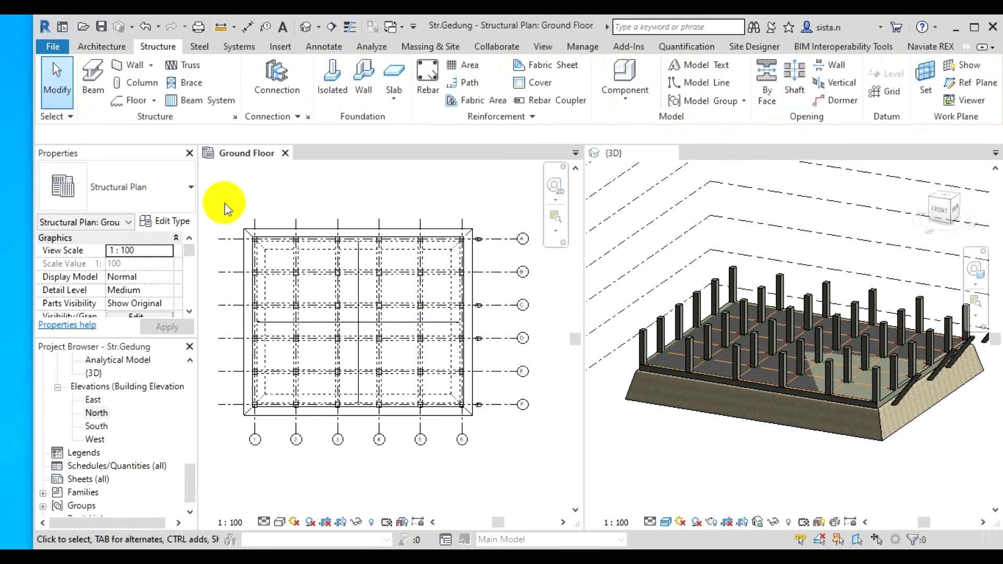
pyautogui.moveTo(224, 202); pyautogui.dragTo(506, 428)
pyautogui.moveTo(460, 504)
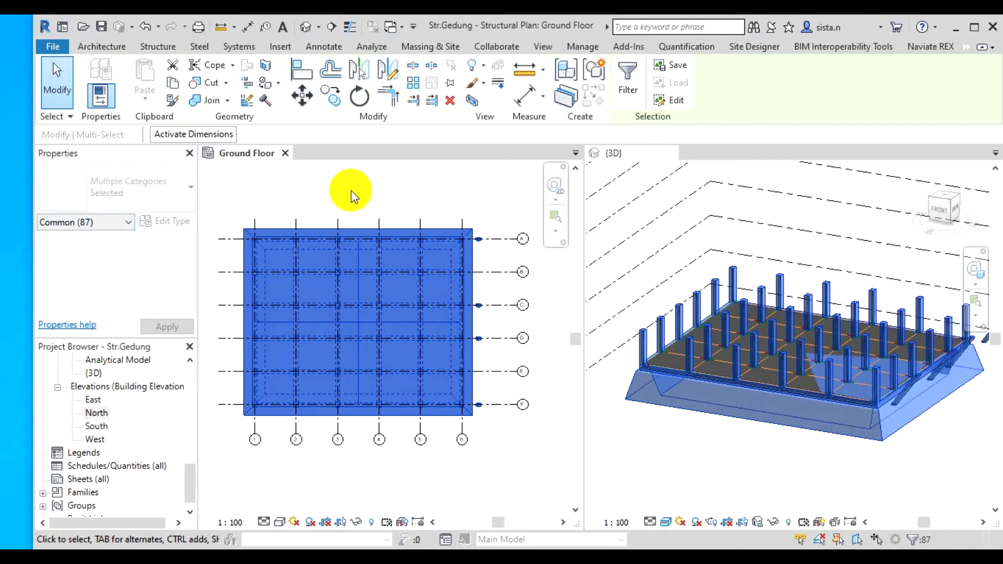
pyautogui.click(627, 97)
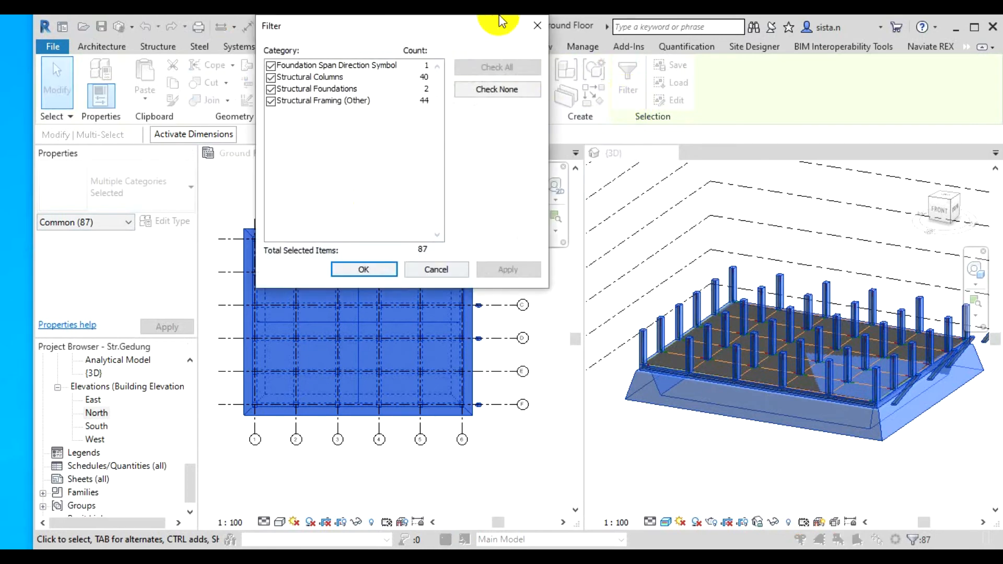
pyautogui.moveTo(311, 33); pyautogui.dragTo(406, 170)
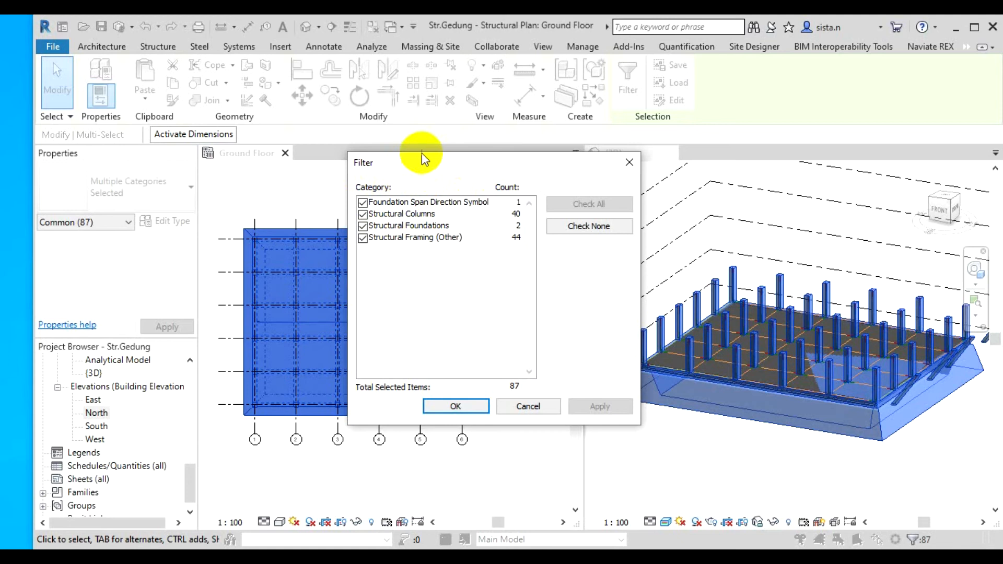
pyautogui.moveTo(419, 162); pyautogui.dragTo(579, 159)
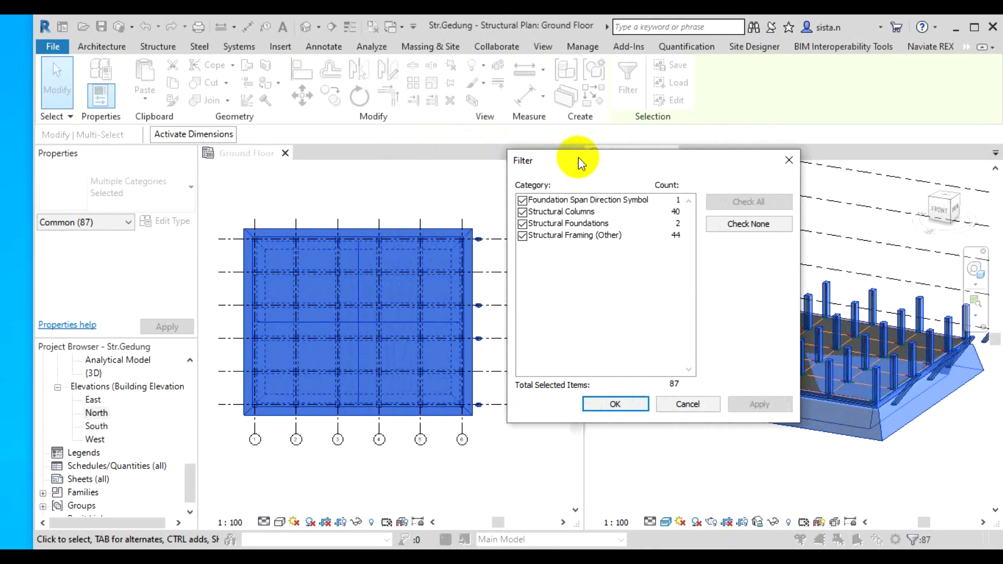
pyautogui.click(523, 201)
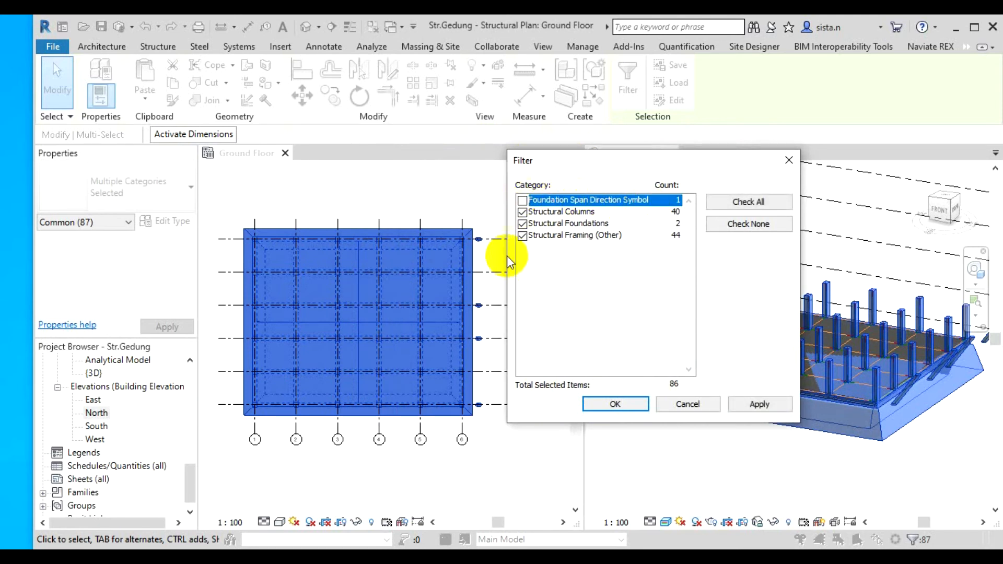
pyautogui.click(523, 224)
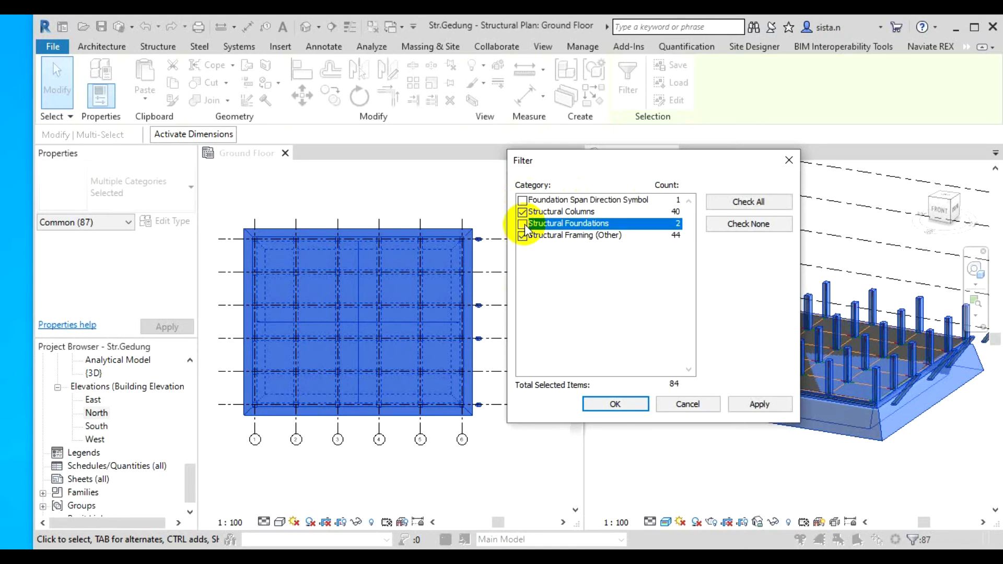
pyautogui.click(706, 407)
pyautogui.press('Escape')
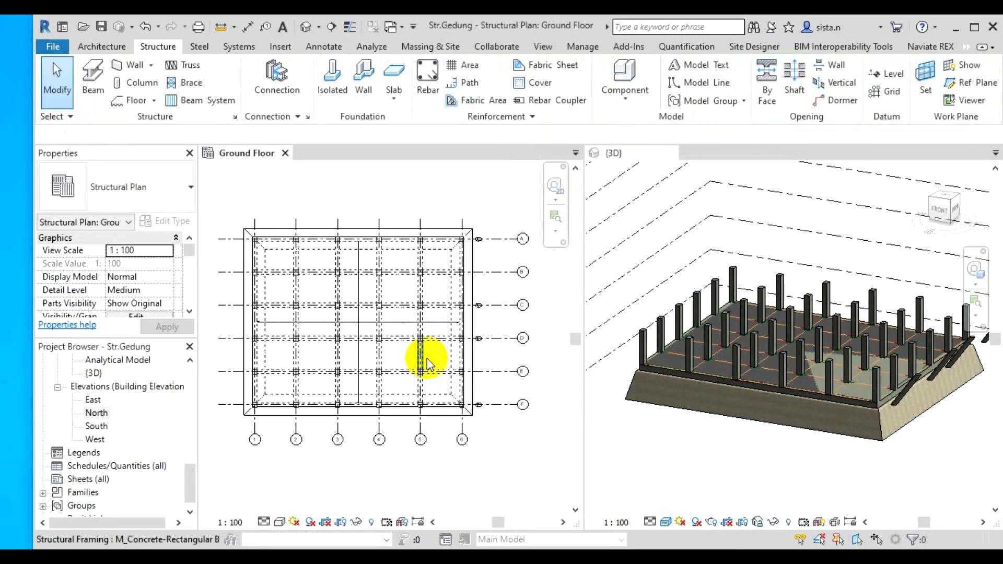
# Select the whole building in the Ground Floor plan and filter the selection down to Structural Columns and Structural Framing (Other).
pyautogui.moveTo(219, 190); pyautogui.dragTo(497, 432)
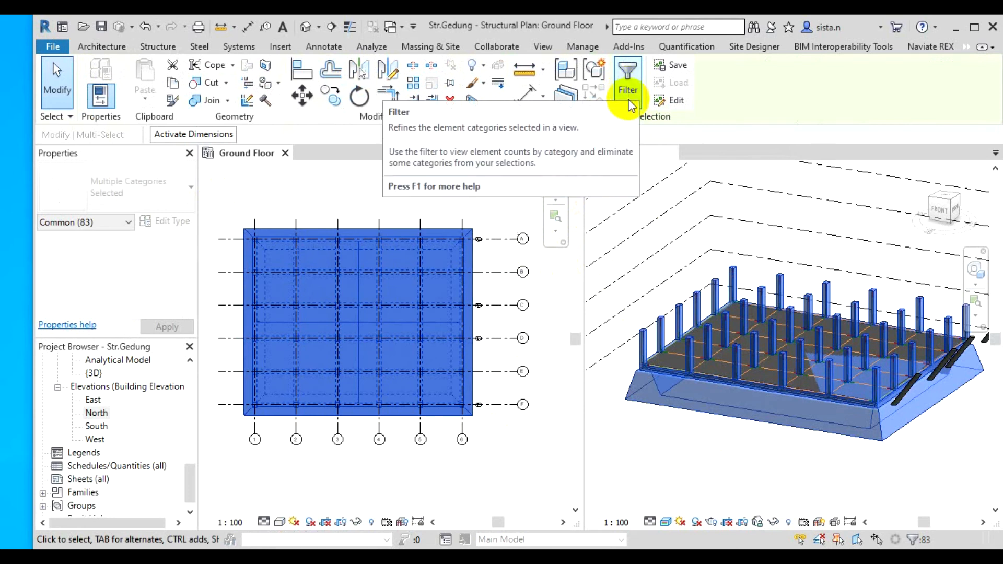
pyautogui.click(630, 94)
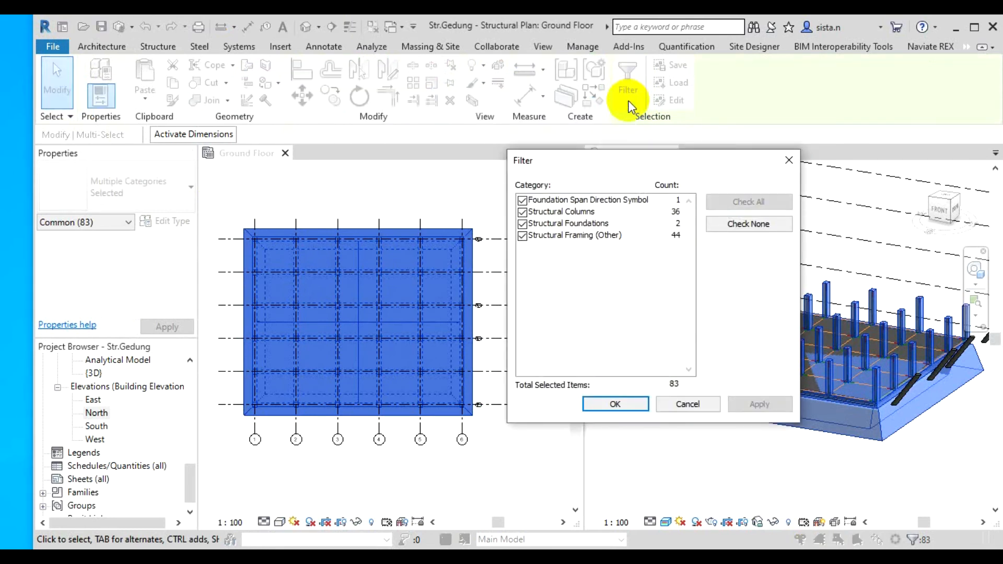
pyautogui.moveTo(605, 161); pyautogui.dragTo(564, 184)
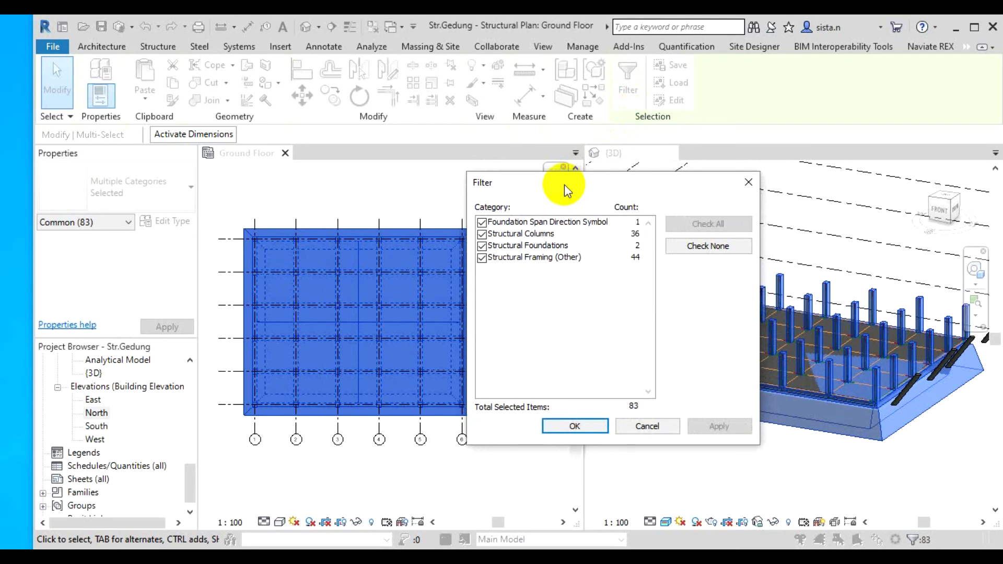
pyautogui.click(482, 246)
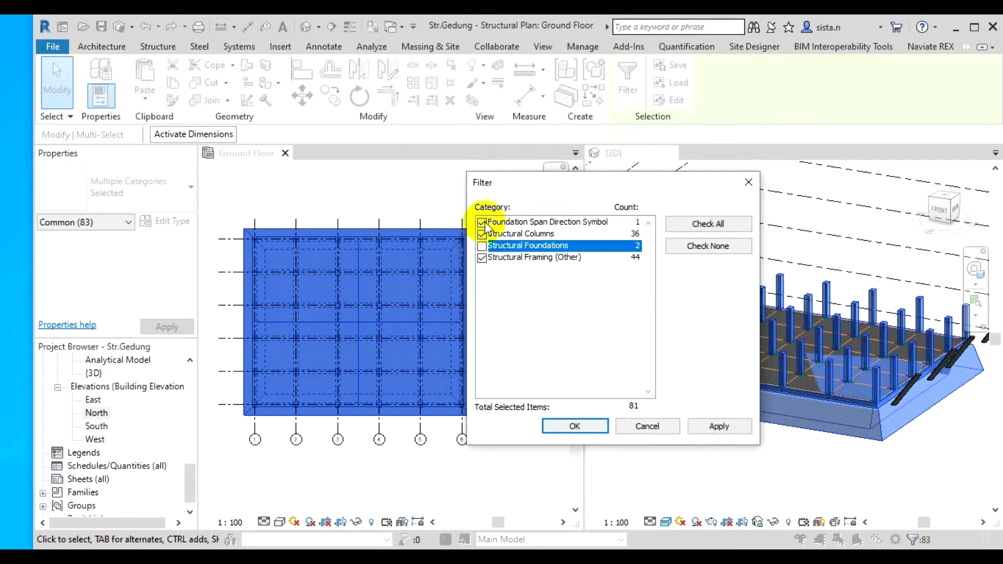
pyautogui.click(483, 224)
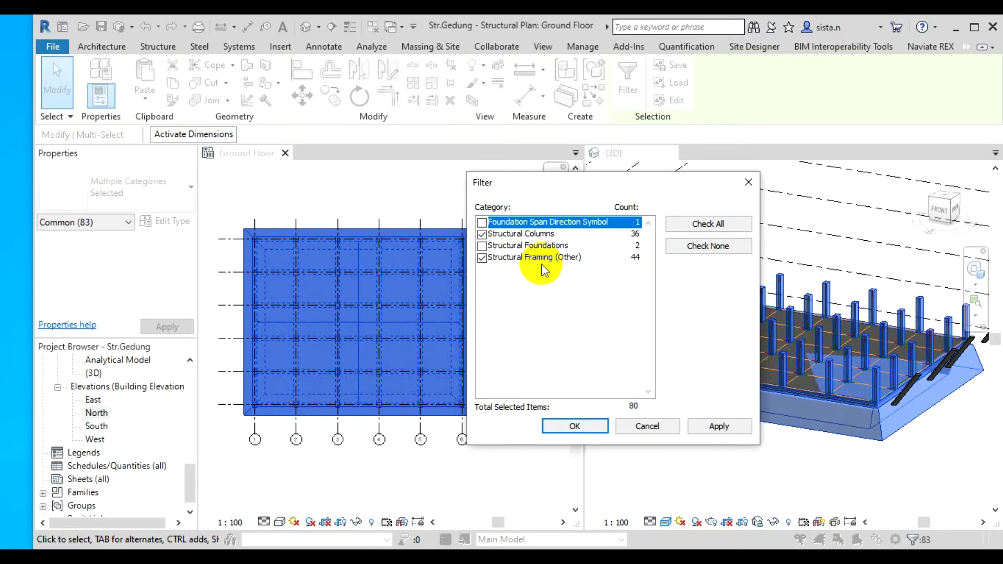
pyautogui.click(575, 427)
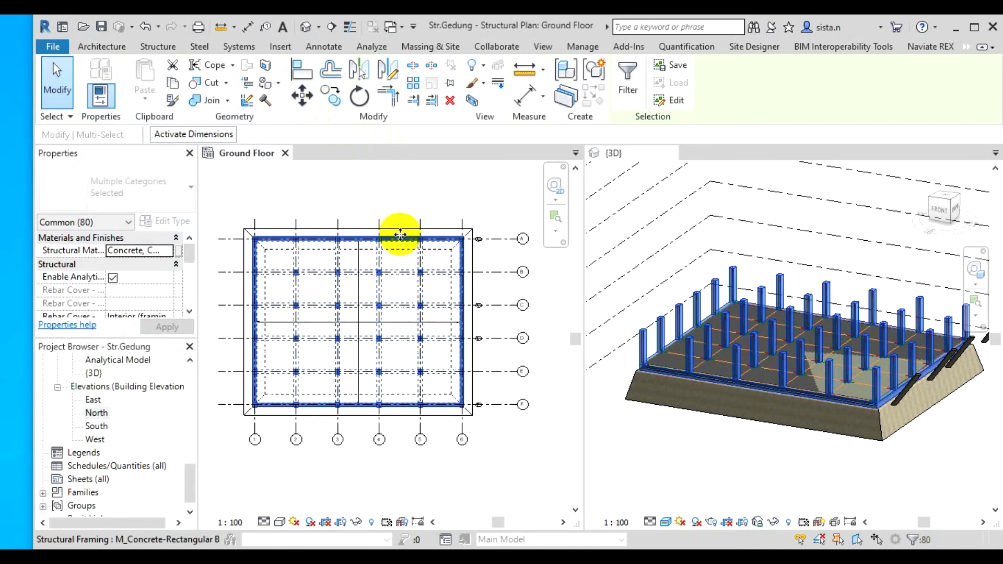
# Copy the selected columns and beams to the clipboard and paste them aligned to Levels 2 through 5, dismissing the save reminder without saving.
pyautogui.click(174, 83)
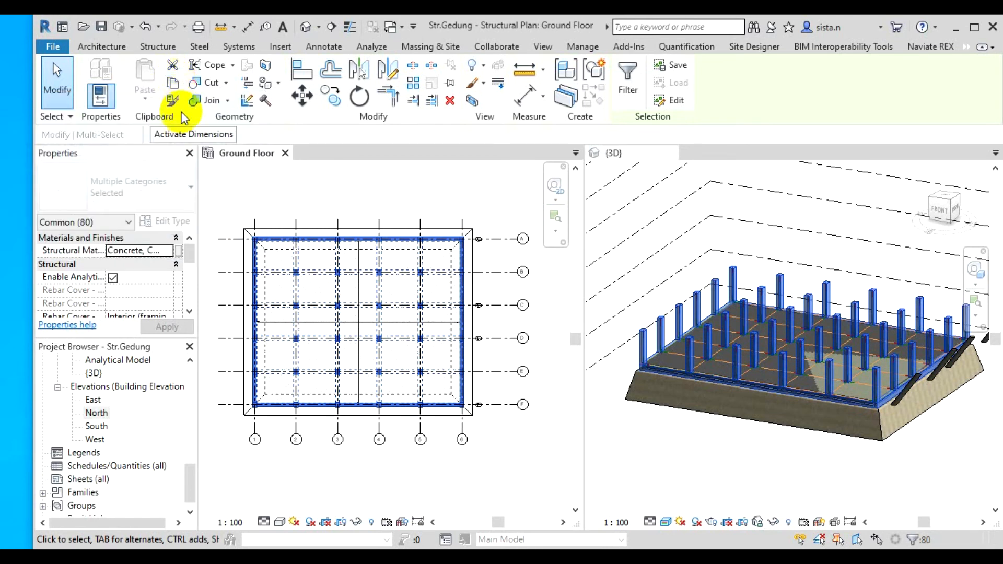
pyautogui.click(174, 85)
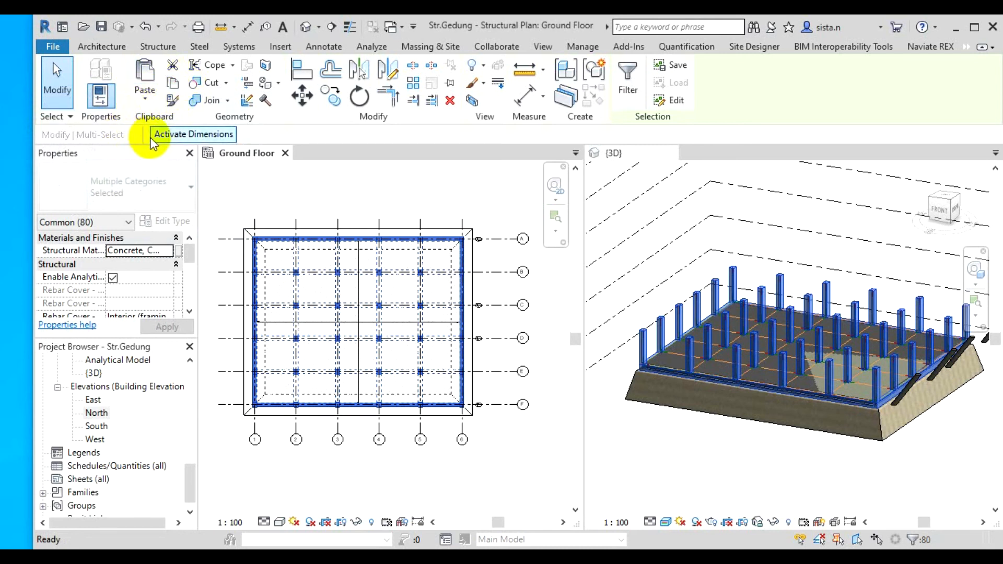
pyautogui.click(145, 102)
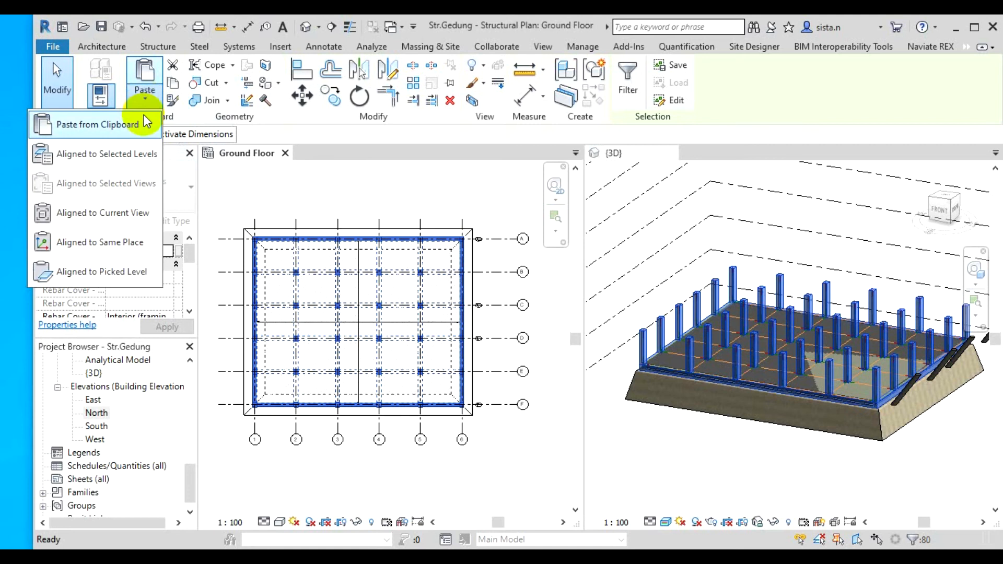
pyautogui.click(127, 155)
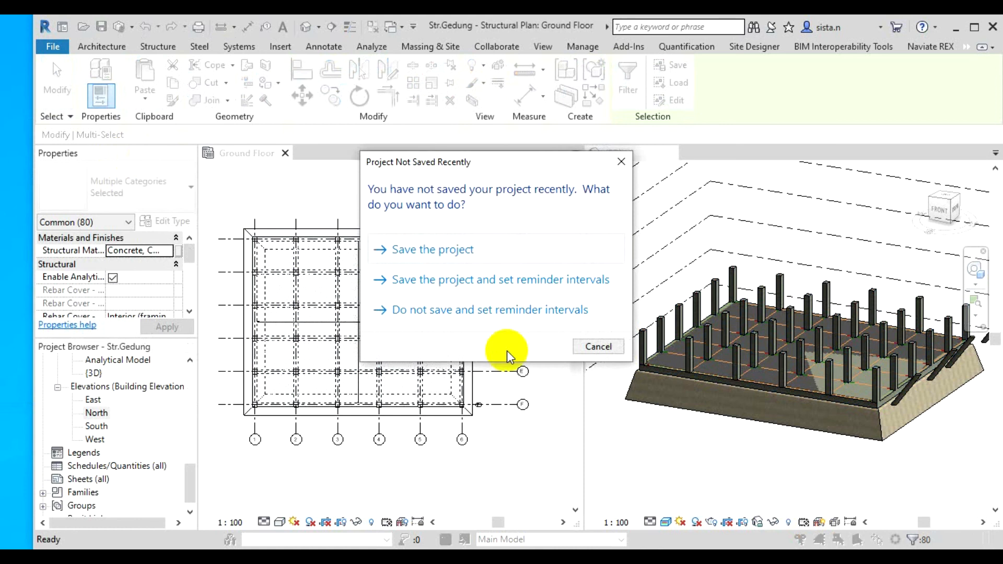
pyautogui.click(599, 348)
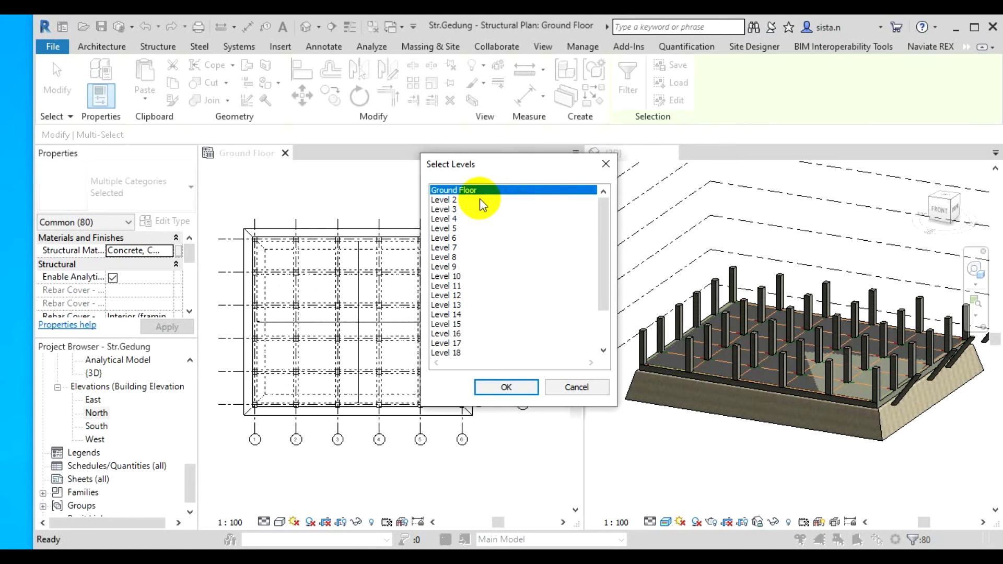
pyautogui.moveTo(481, 203); pyautogui.dragTo(480, 239)
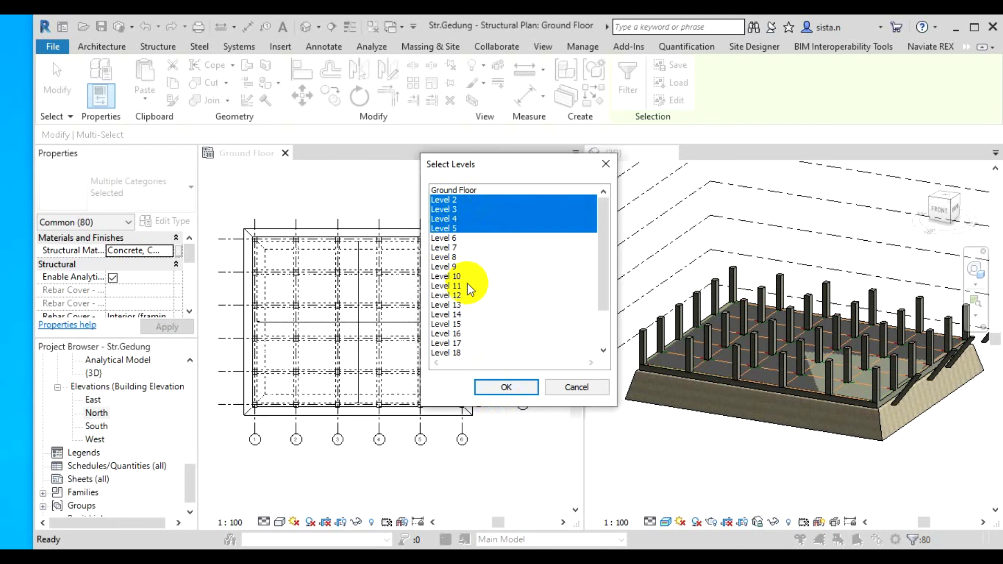
pyautogui.click(606, 228)
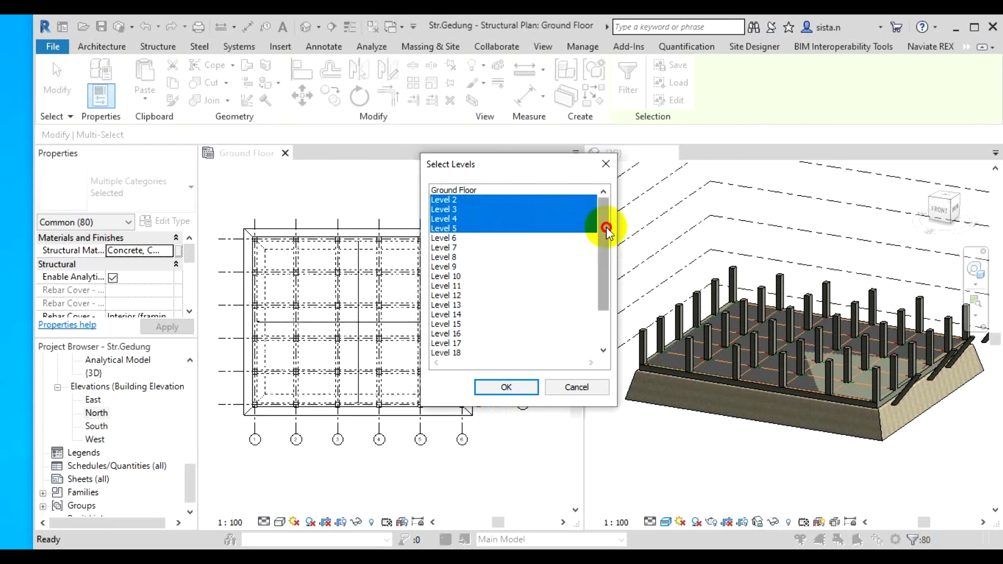
pyautogui.moveTo(606, 228); pyautogui.dragTo(599, 290)
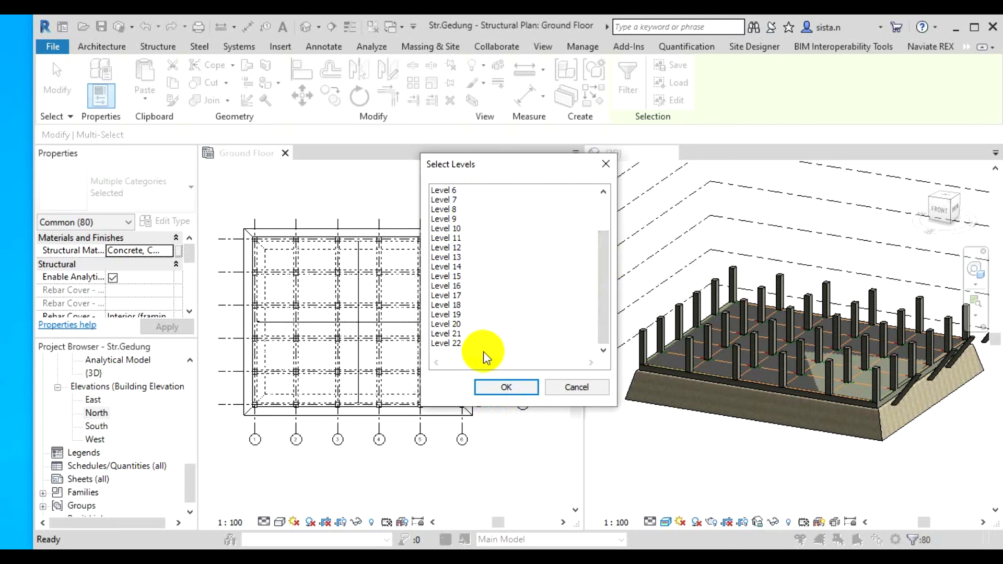
pyautogui.moveTo(604, 289); pyautogui.dragTo(586, 211)
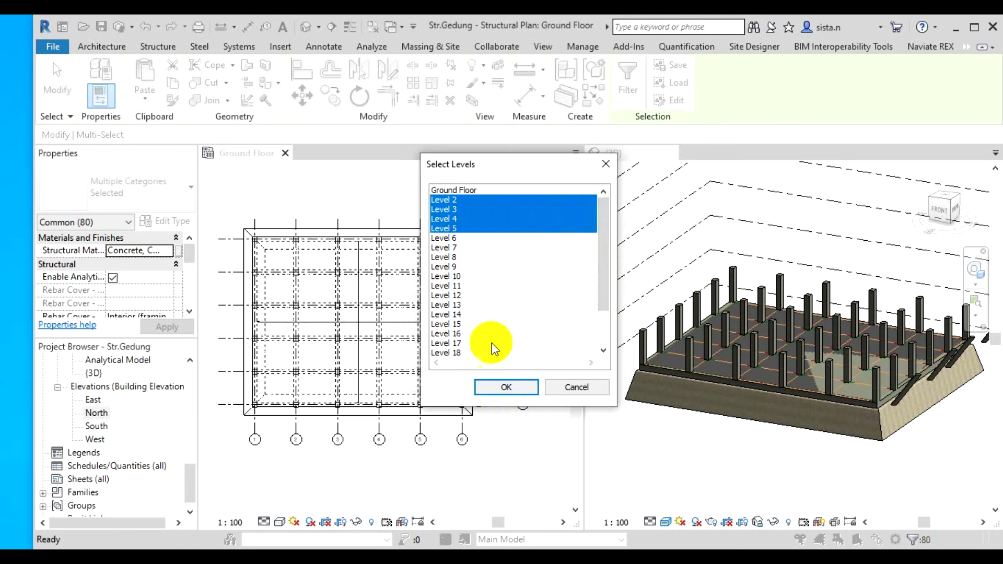
pyautogui.click(501, 388)
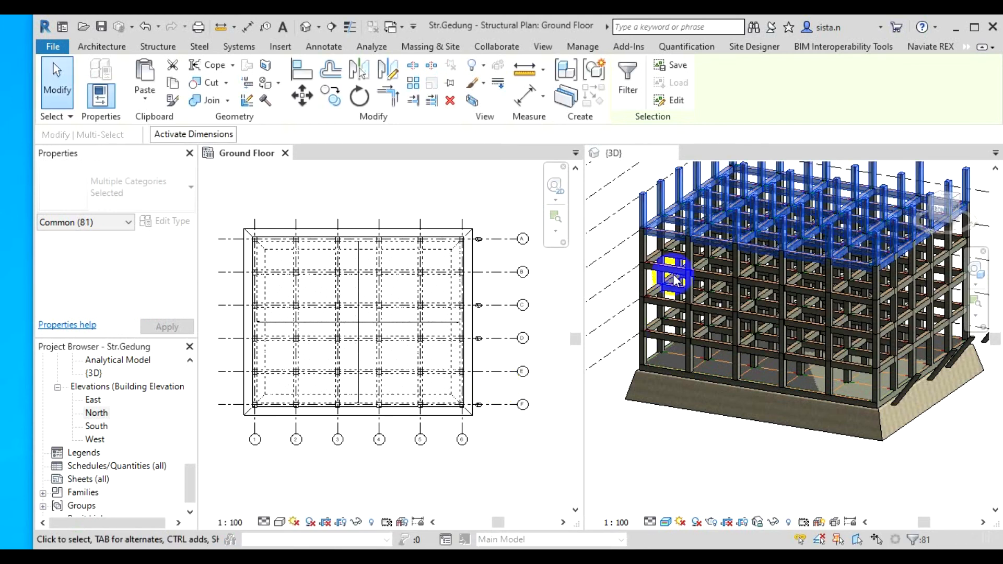
# Clear the selection of pasted elements and examine the copied columns and beams across the storeys in the 3D view.
pyautogui.click(660, 308)
pyautogui.moveTo(661, 335); pyautogui.dragTo(645, 409, button='middle')
pyautogui.click(608, 353)
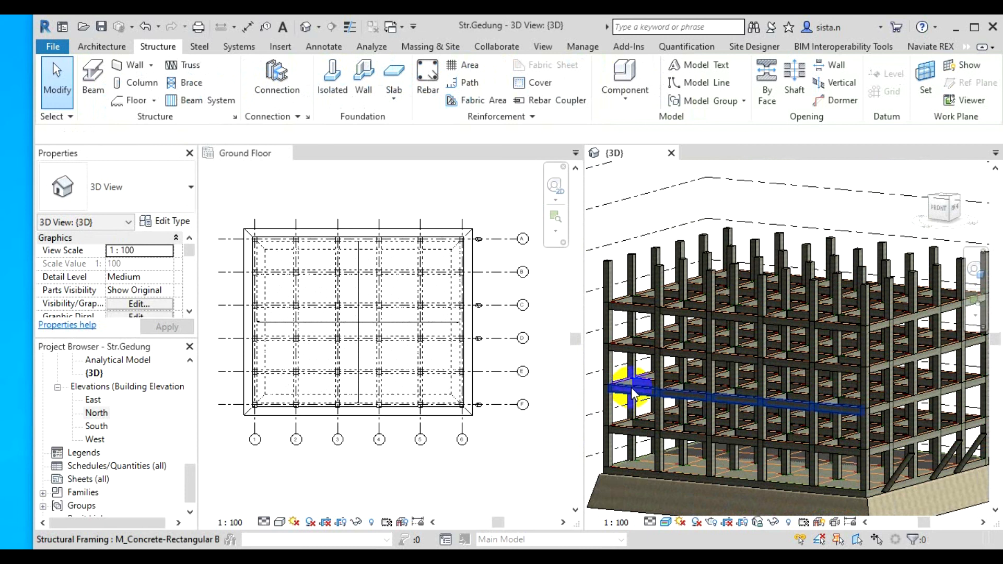
pyautogui.scroll(-1, 679, 432)
pyautogui.moveTo(682, 436)
pyautogui.mouseDown(button='middle')
pyautogui.moveTo(695, 449)
pyautogui.moveTo(690, 442)
pyautogui.mouseUp(button='middle')
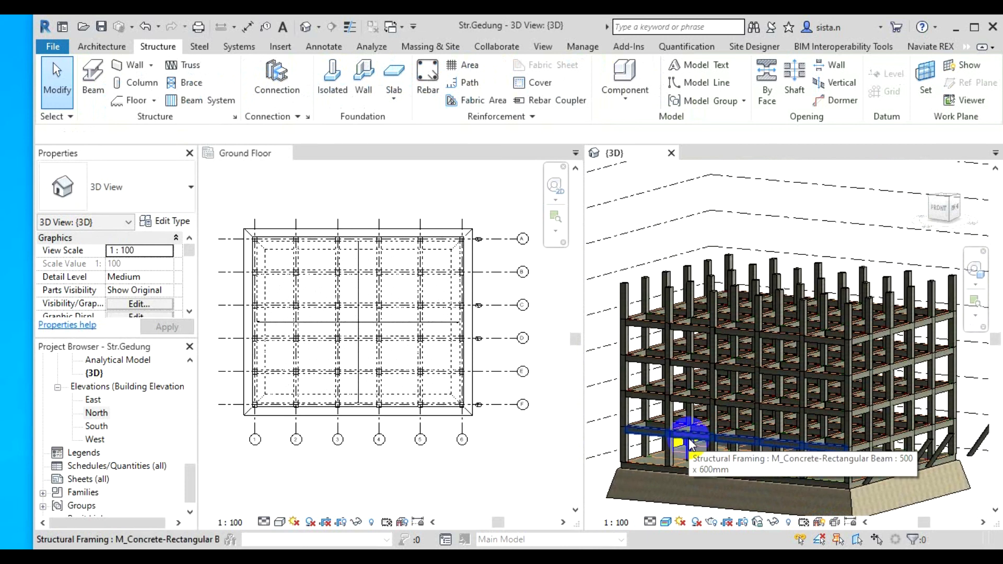
pyautogui.scroll(-1, 689, 443)
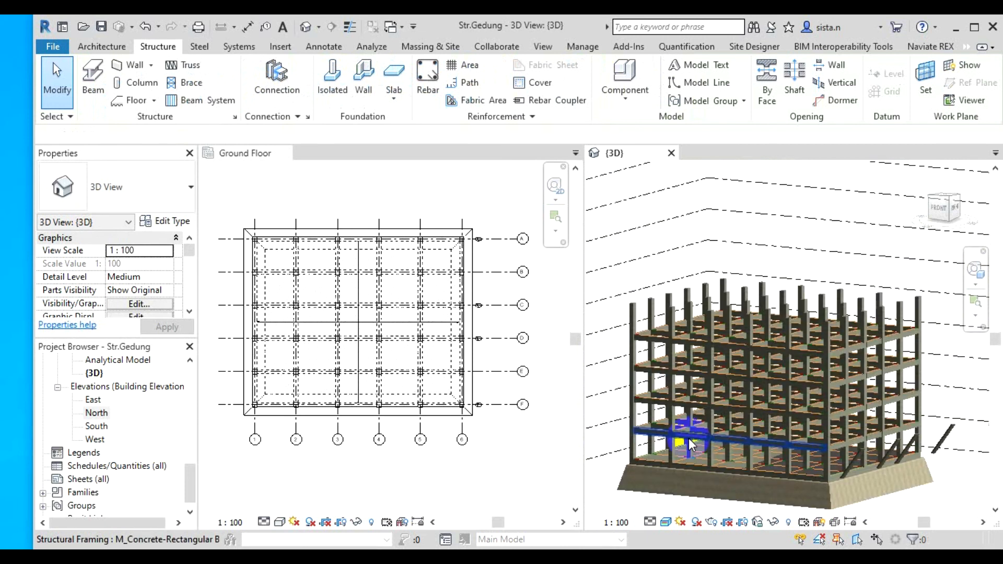
pyautogui.moveTo(690, 443); pyautogui.dragTo(696, 409, button='middle')
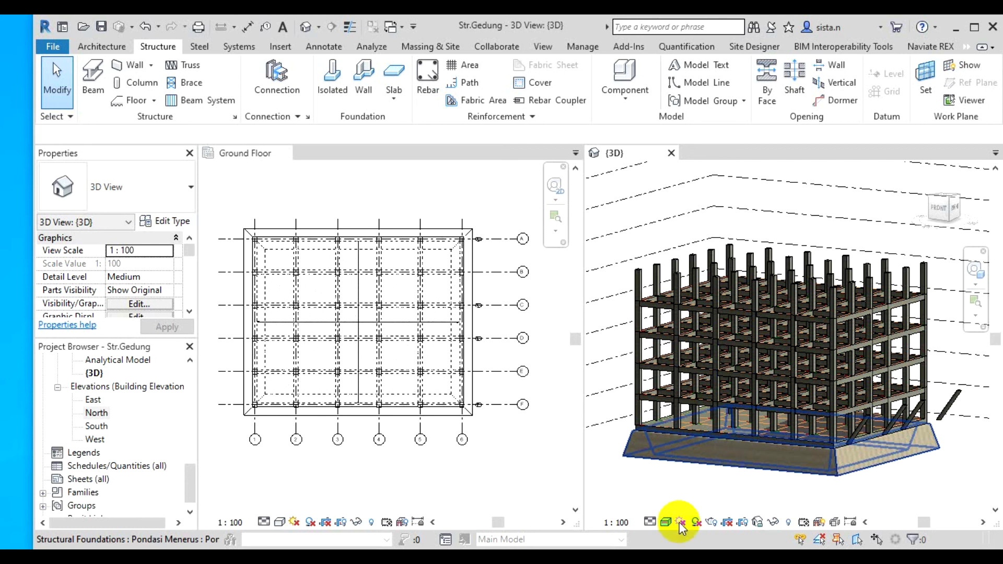
# Examine the Ground Floor and Level 2 markers and the level lines above them beside the building in the 3D view.
pyautogui.scroll(5, 638, 451)
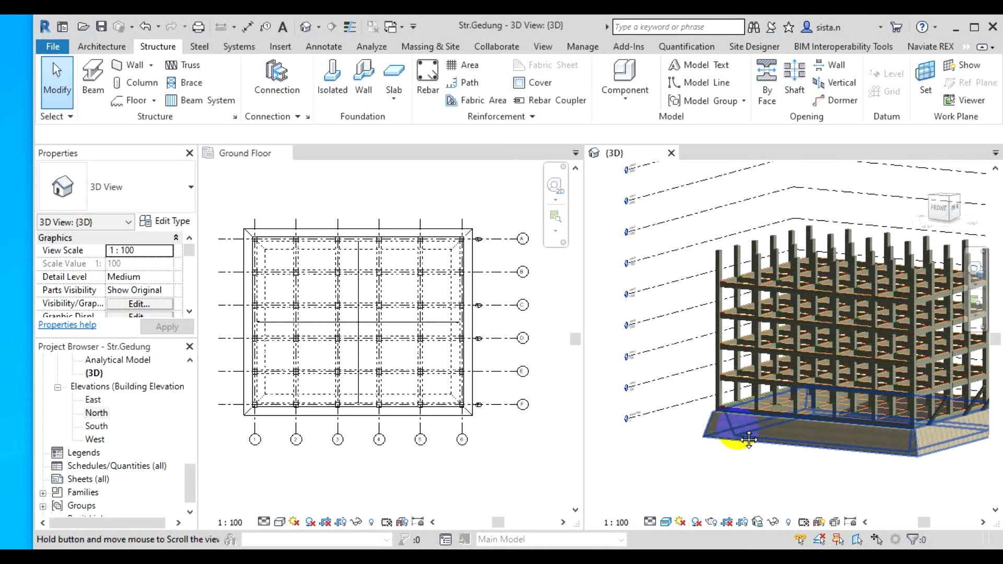
pyautogui.scroll(3, 684, 408)
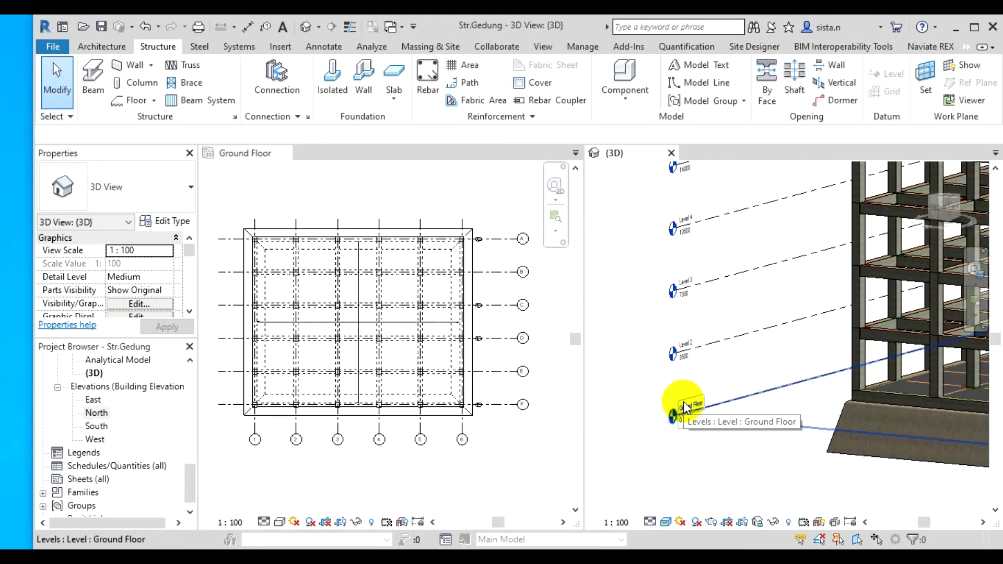
pyautogui.scroll(3, 685, 406)
pyautogui.scroll(-4, 685, 406)
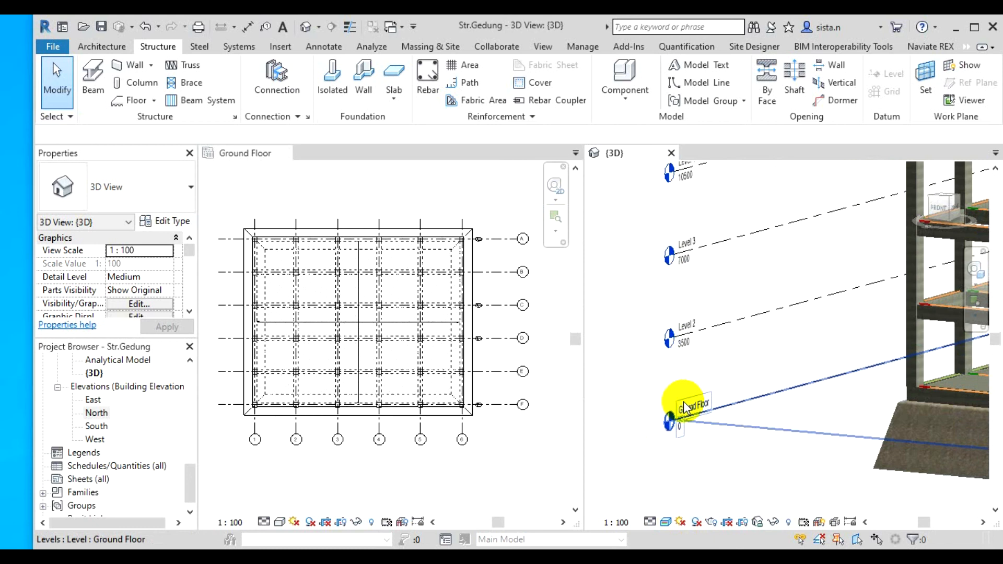
pyautogui.scroll(4, 703, 368)
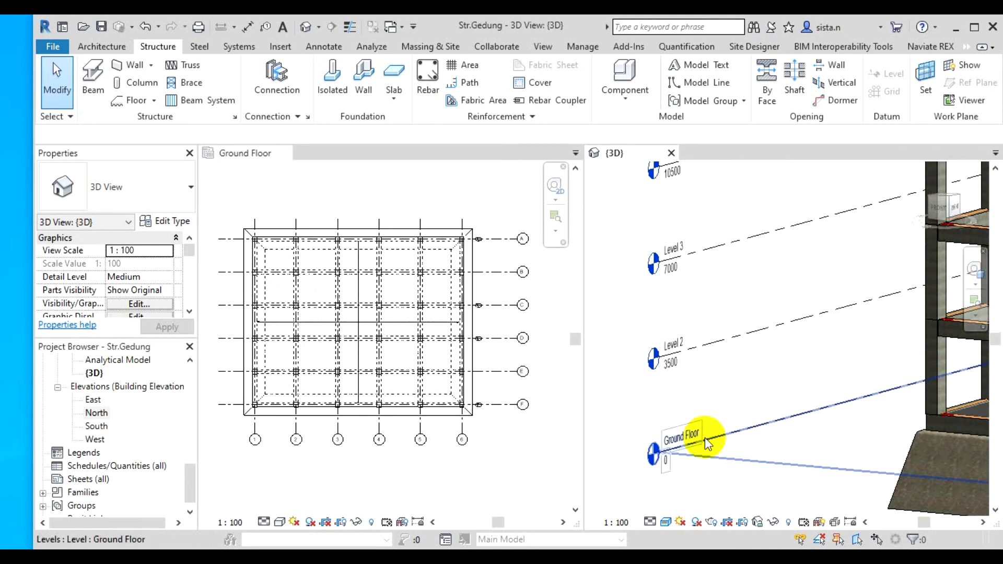
pyautogui.click(695, 355)
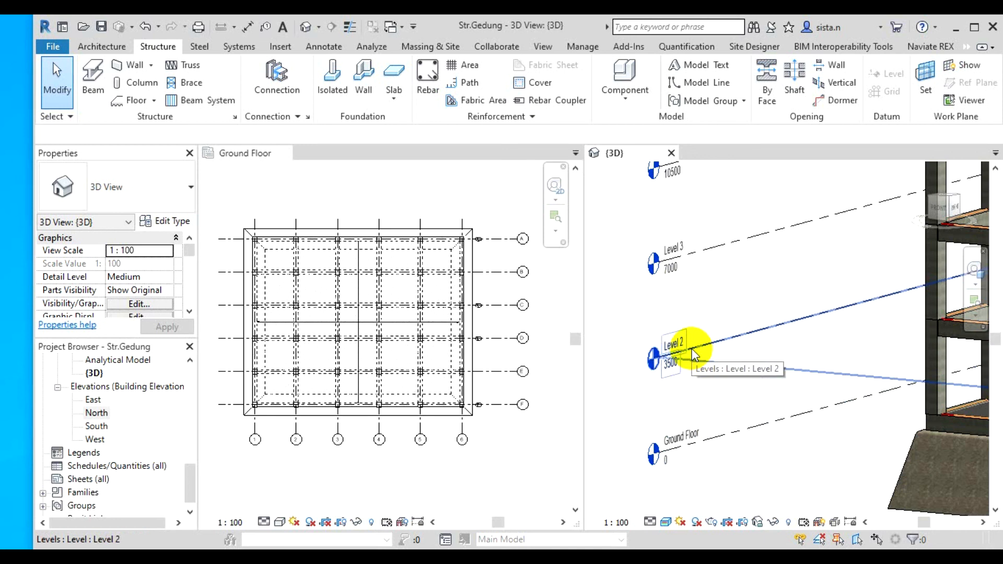
pyautogui.scroll(-1, 693, 353)
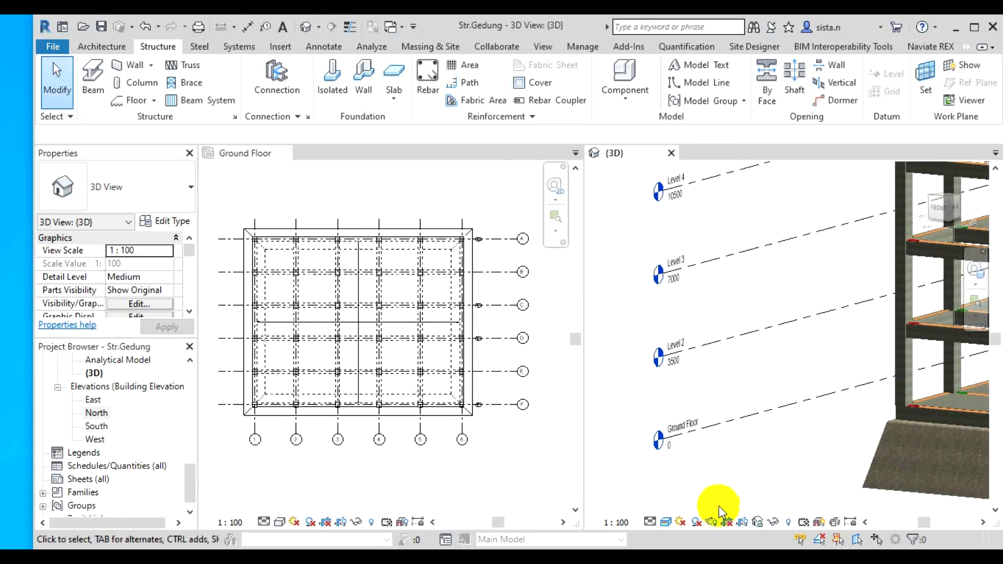
pyautogui.scroll(-2, 719, 506)
pyautogui.moveTo(765, 415); pyautogui.dragTo(615, 461, button='middle')
pyautogui.moveTo(641, 416); pyautogui.dragTo(761, 459, button='middle')
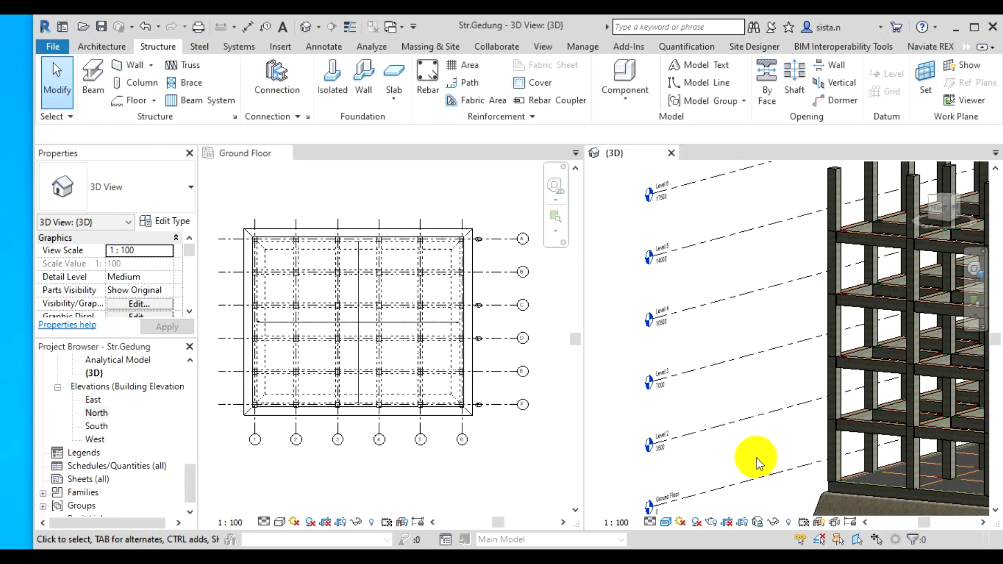
# Review the whole stacked building frame against its level lines in the 3D view.
pyautogui.scroll(-3, 721, 421)
pyautogui.moveTo(716, 415); pyautogui.dragTo(674, 413, button='middle')
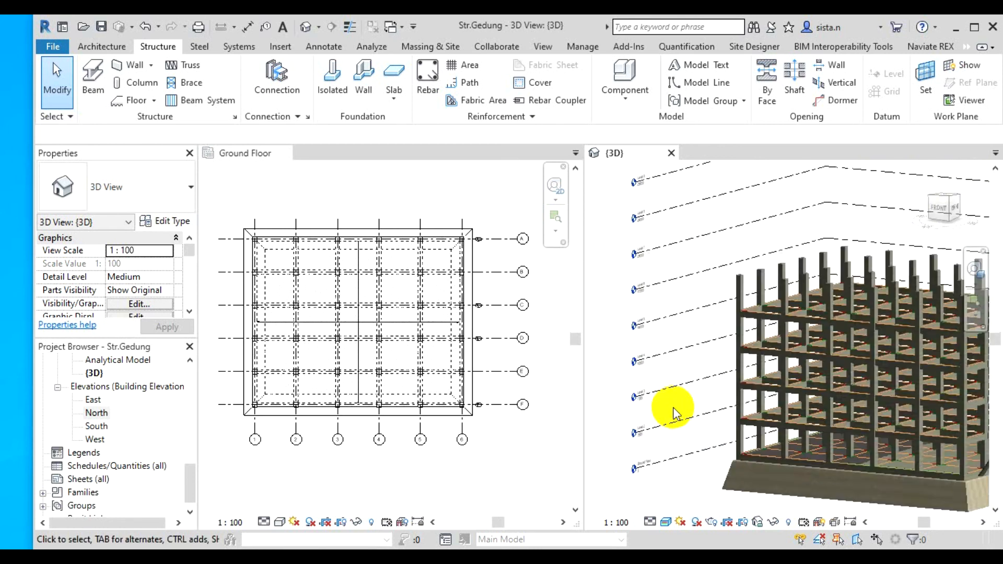
pyautogui.scroll(3, 674, 413)
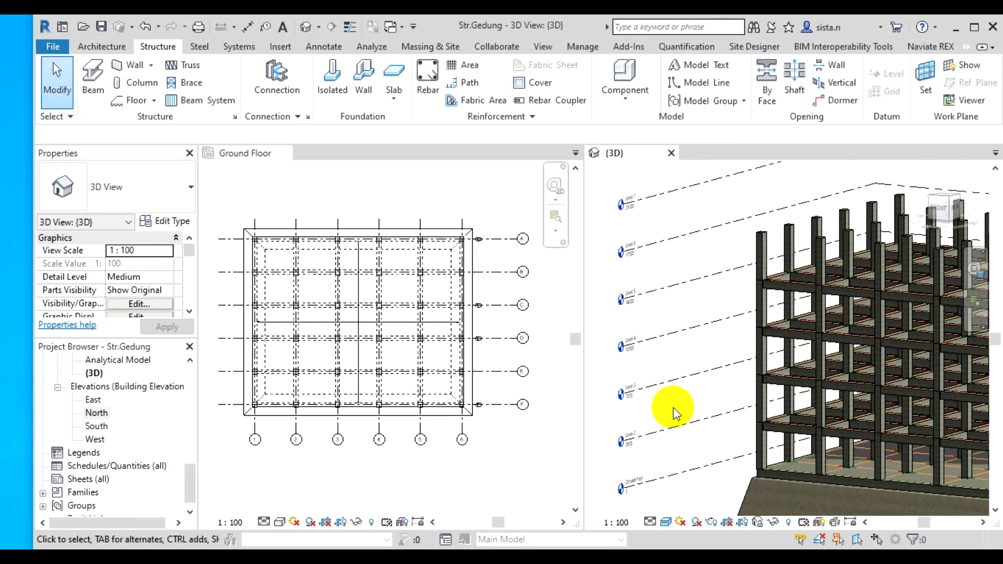
pyautogui.scroll(-2, 673, 412)
pyautogui.moveTo(672, 410); pyautogui.dragTo(627, 405, button='middle')
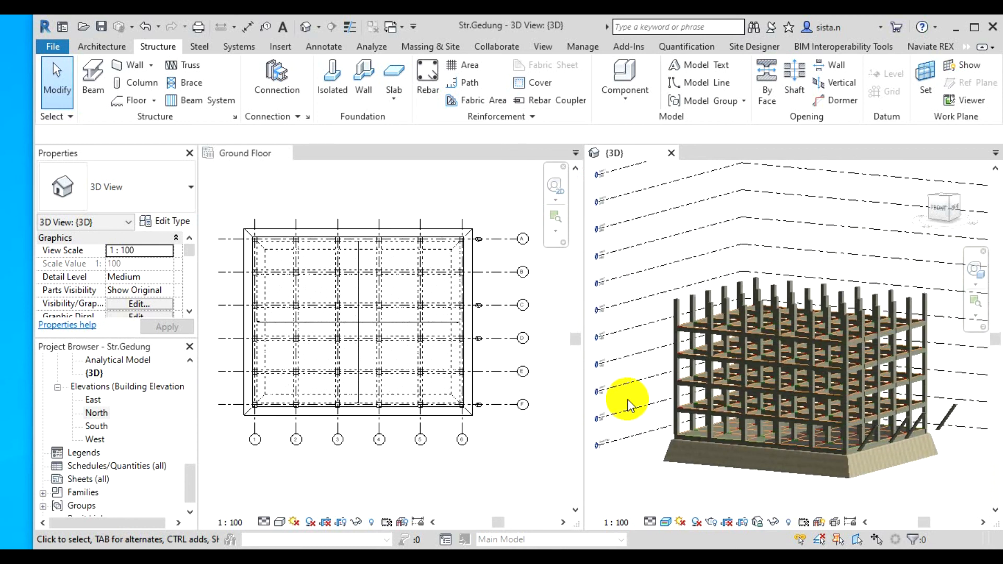
pyautogui.moveTo(629, 405); pyautogui.dragTo(679, 403, button='middle')
pyautogui.scroll(5, 679, 400)
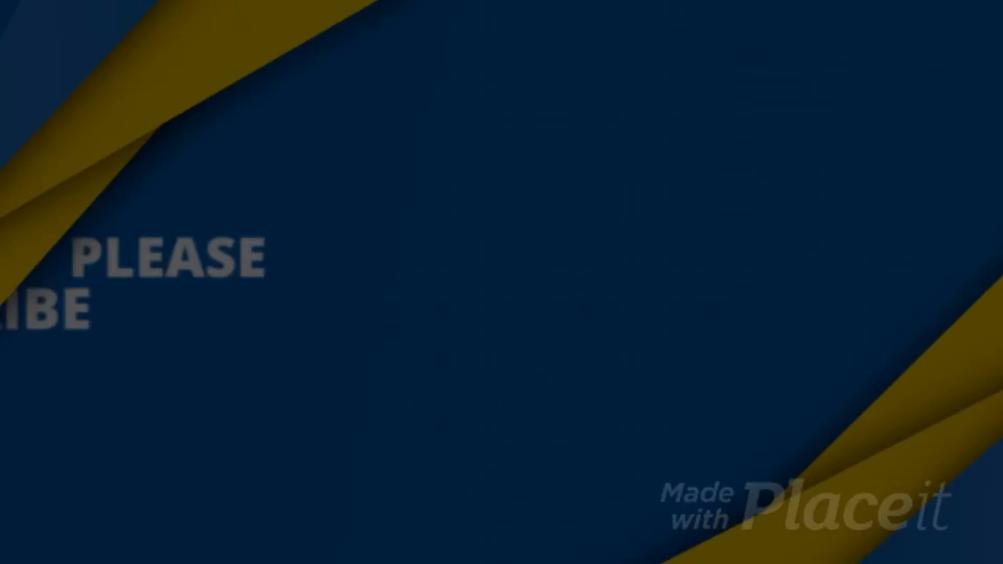